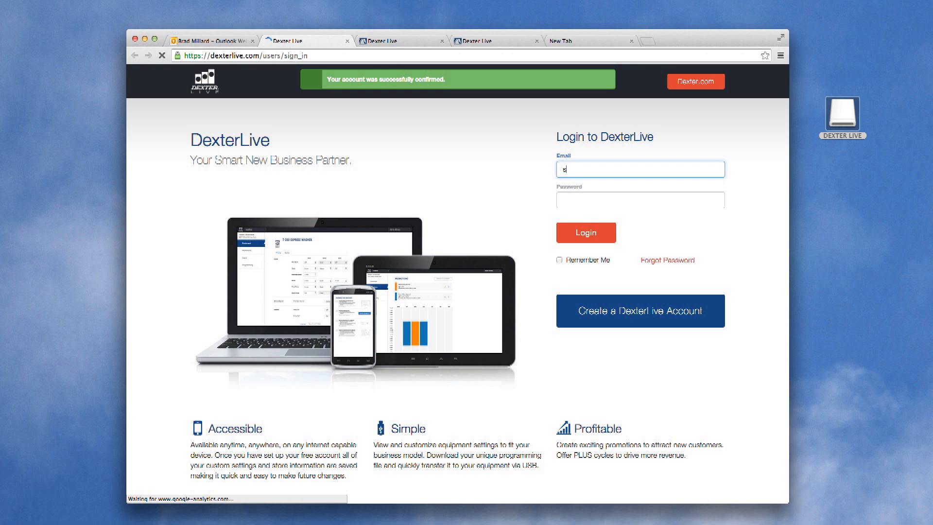
Sign in to DexterLive with the service technician's email and password.
{"action": "left_click", "coordinate": [562, 201]}
{"action": "type", "text": "••••••••"}
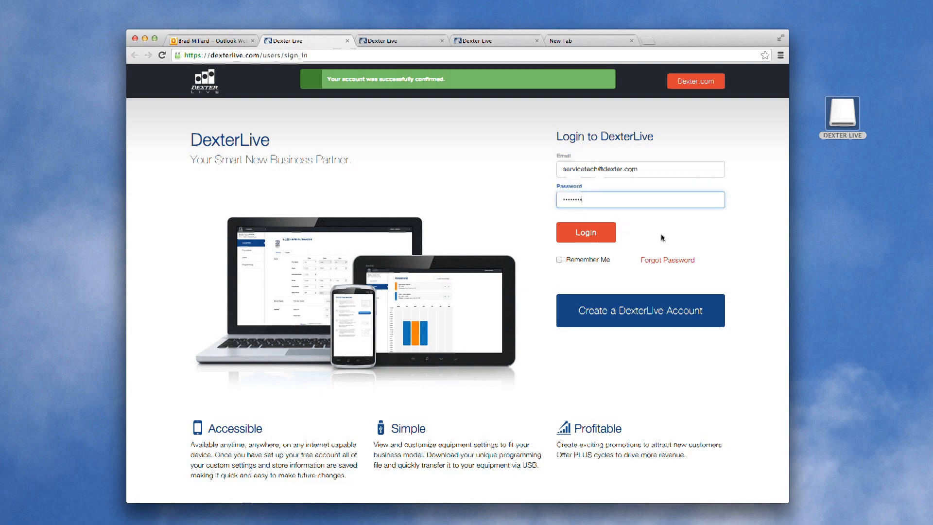
{"action": "left_click", "coordinate": [572, 238]}
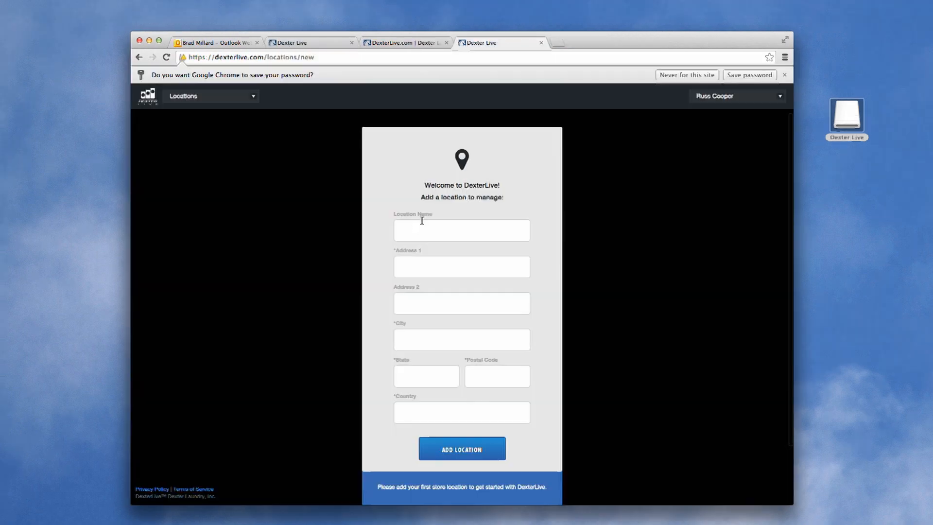
Enter location name Dexter Laundry with address 2211 west grimes, Fairfield, Iowa.
{"action": "left_click", "coordinate": [422, 222]}
{"action": "type", "text": "D"}
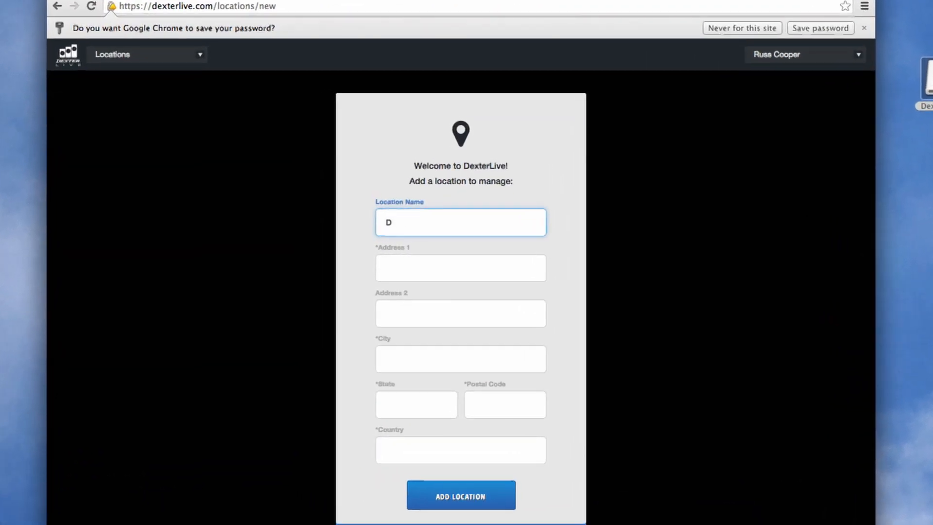
{"action": "type", "text": "exter Laundry"}
{"action": "key", "text": "Tab"}
{"action": "type", "text": "2211 west grimes"}
{"action": "key", "text": "Tab"}
{"action": "key", "text": "Tab"}
{"action": "type", "text": "Fairfield"}
{"action": "key", "text": "Tab"}
{"action": "type", "text": "Iowa"}
Add postal code 52556 and country USA, then create the location.
{"action": "left_click", "coordinate": [488, 412]}
{"action": "type", "text": "52556"}
{"action": "left_click", "coordinate": [425, 458]}
{"action": "type", "text": "USA"}
{"action": "left_click", "coordinate": [459, 495]}
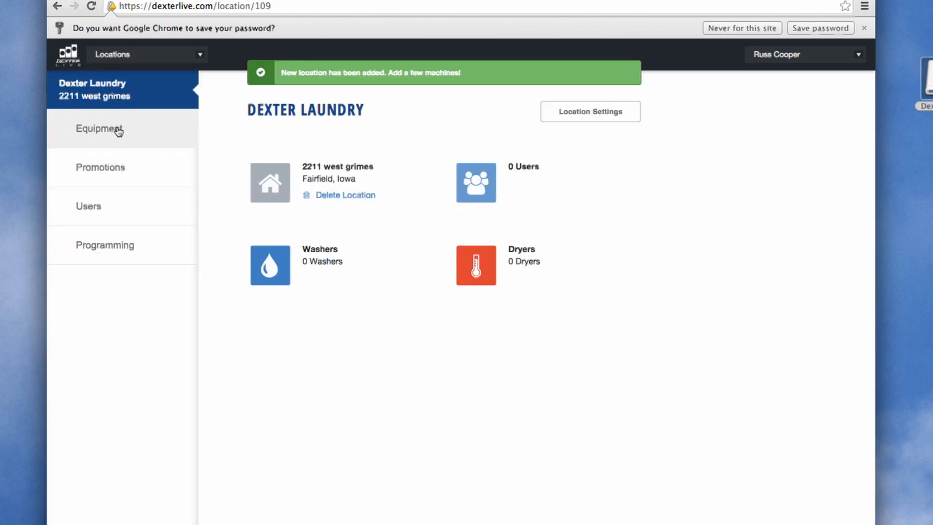
Open the equipment General Settings, keeping display language English and decimal point On.
{"action": "left_click", "coordinate": [138, 135]}
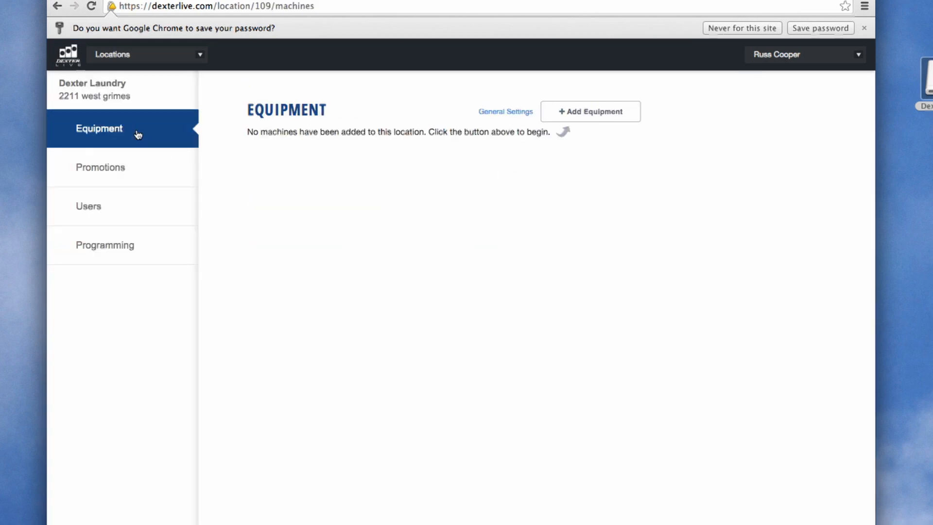
{"action": "left_click", "coordinate": [492, 118]}
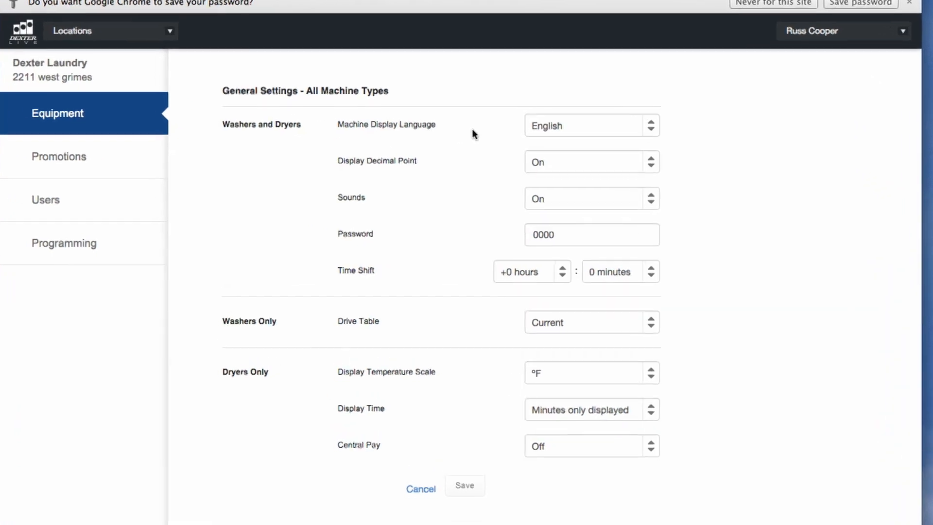
{"action": "left_click", "coordinate": [665, 122]}
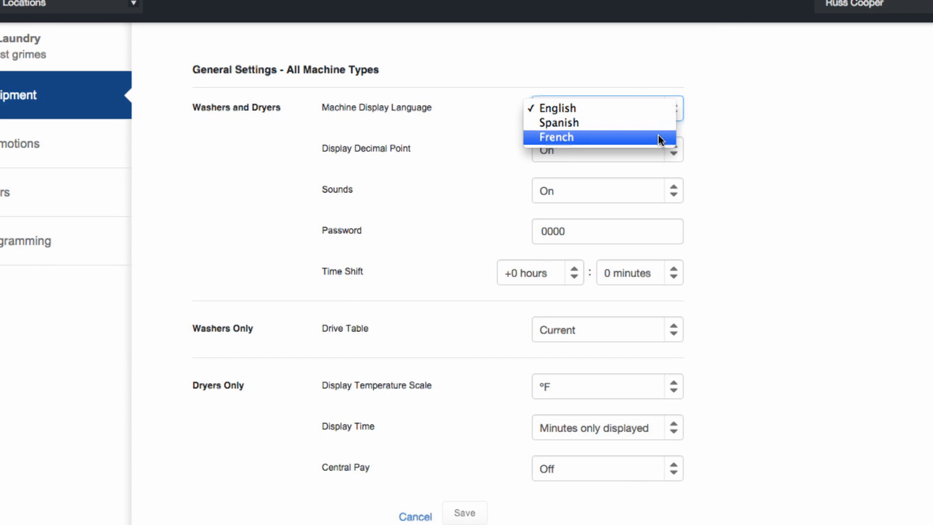
{"action": "left_click", "coordinate": [666, 109]}
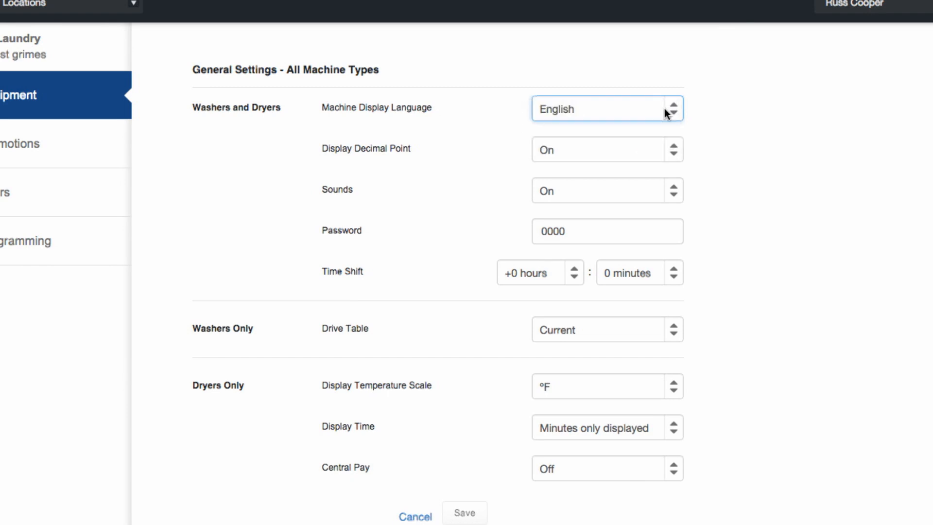
{"action": "left_click", "coordinate": [672, 155]}
{"action": "left_click", "coordinate": [662, 153]}
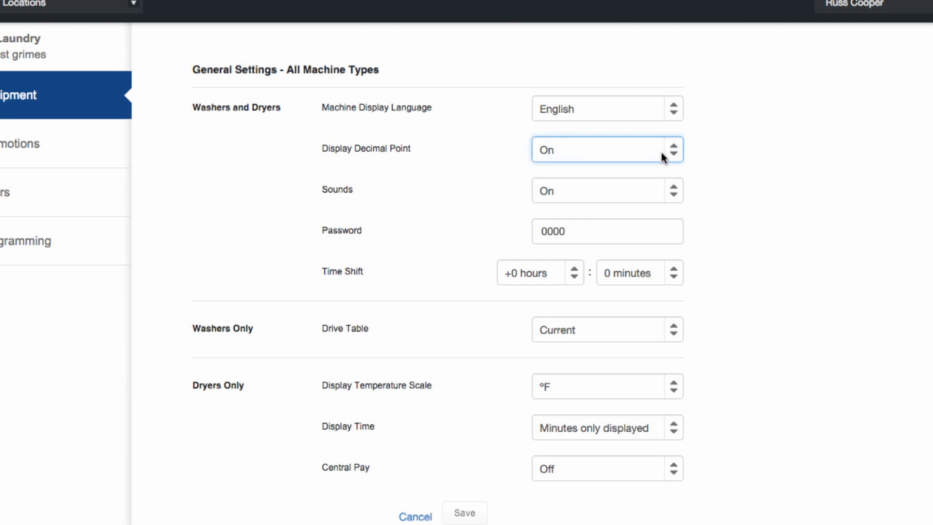
{"action": "left_click", "coordinate": [673, 199]}
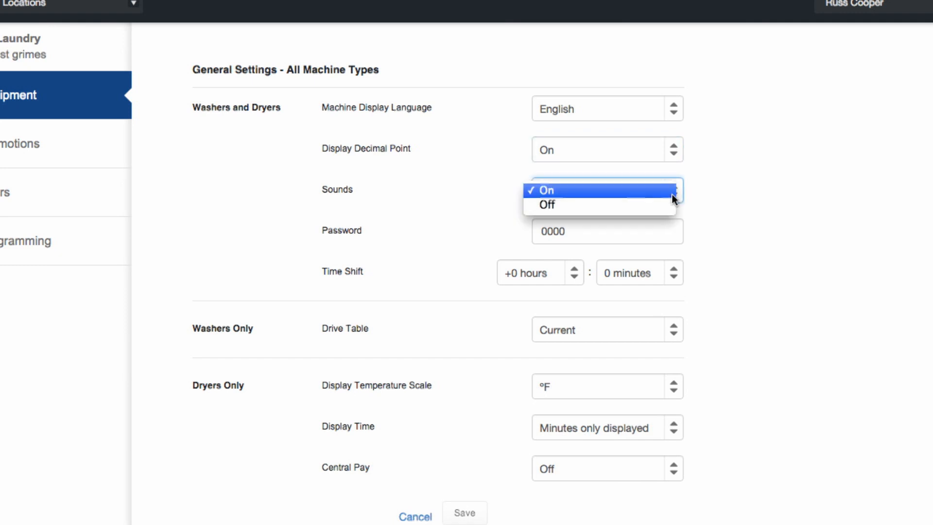
{"action": "left_click", "coordinate": [640, 191]}
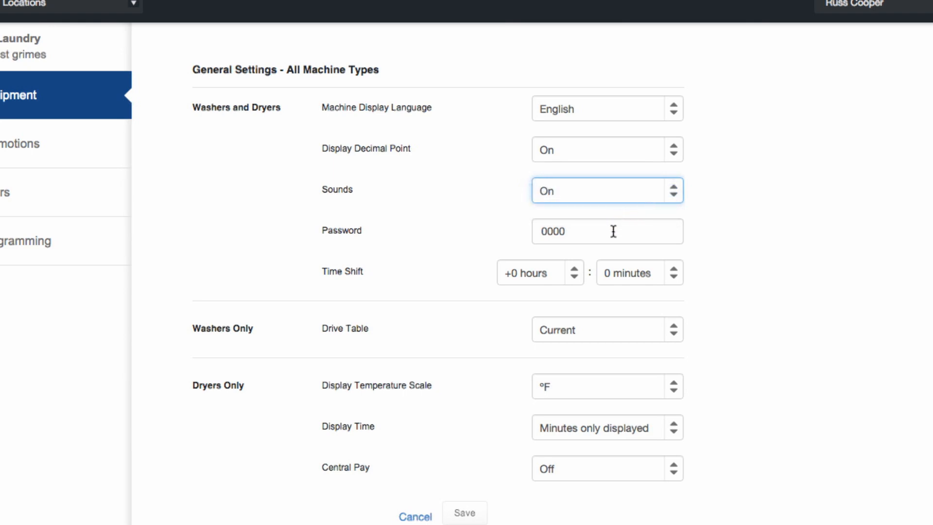
{"action": "left_click", "coordinate": [657, 235]}
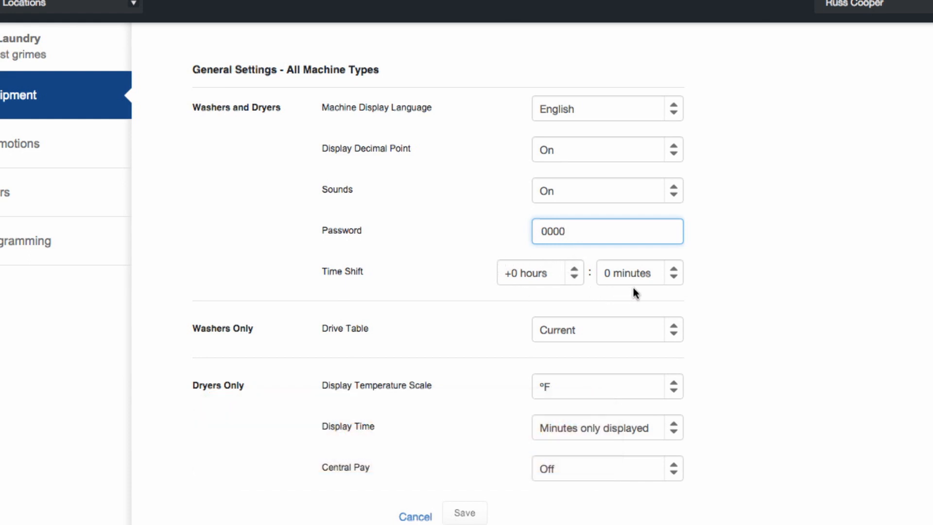
Change the machines' time shift to -2 hours, 0 minutes.
{"action": "left_click", "coordinate": [575, 277]}
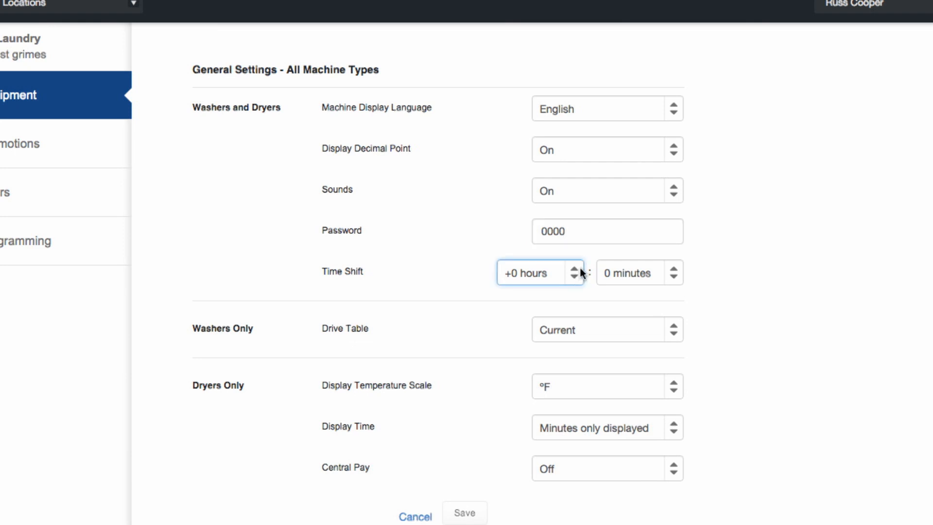
{"action": "left_click", "coordinate": [579, 272]}
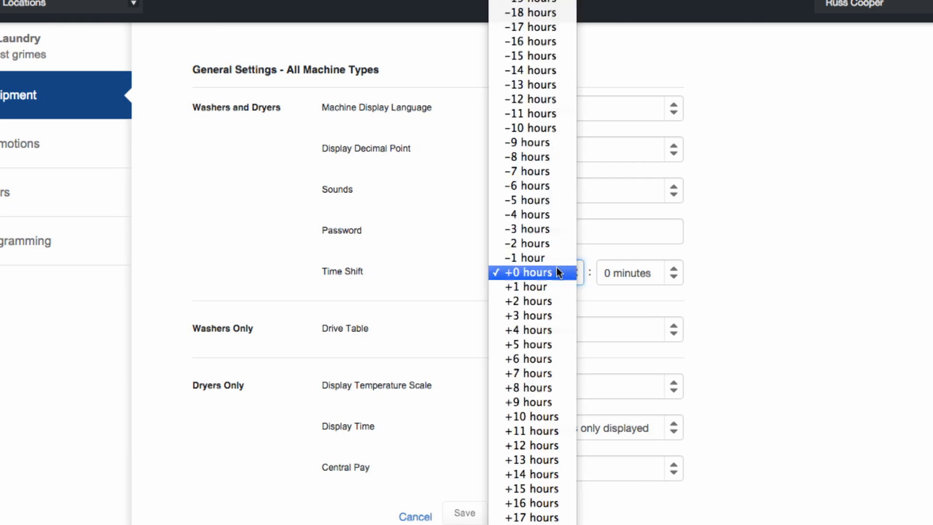
{"action": "left_click", "coordinate": [533, 247]}
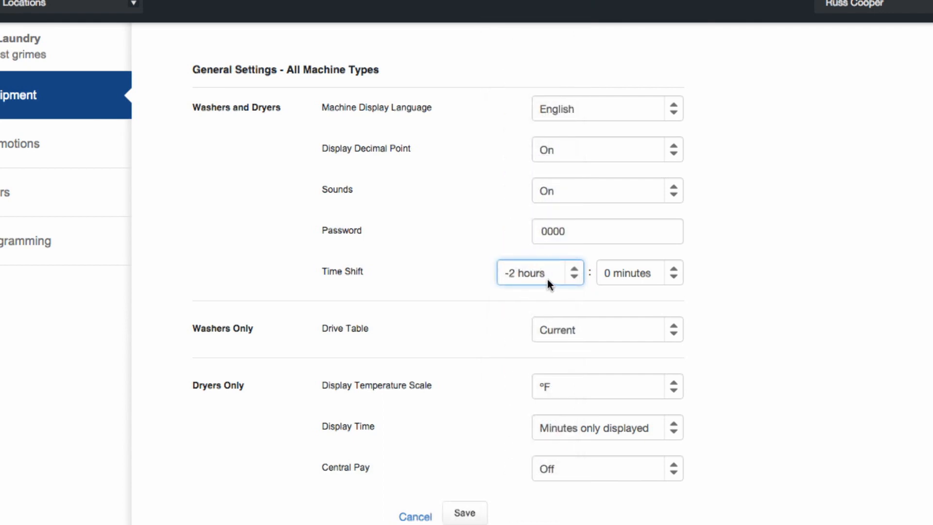
{"action": "left_click", "coordinate": [569, 278]}
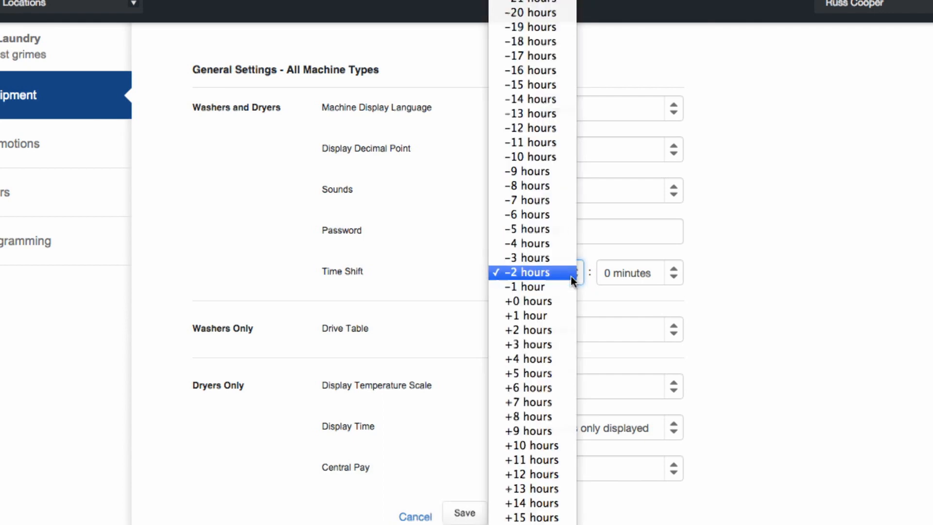
{"action": "left_click", "coordinate": [555, 315]}
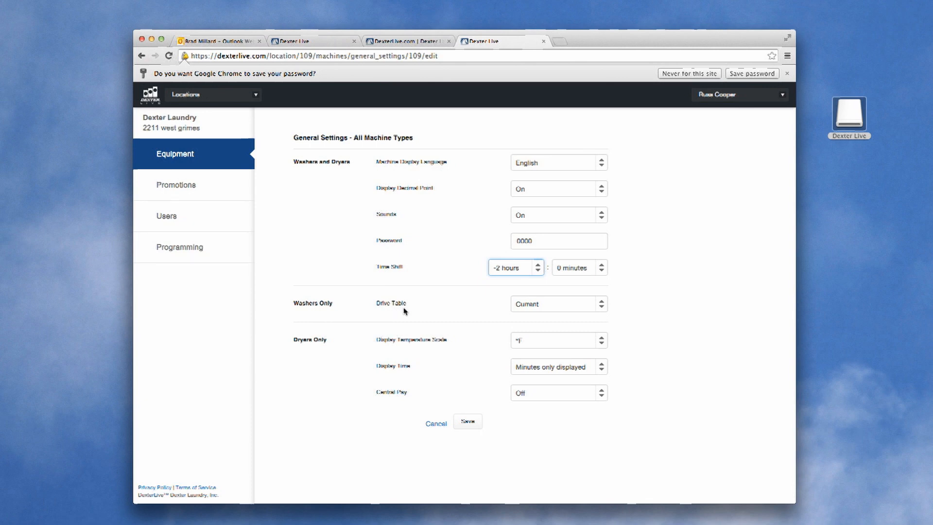
{"action": "left_click", "coordinate": [605, 310]}
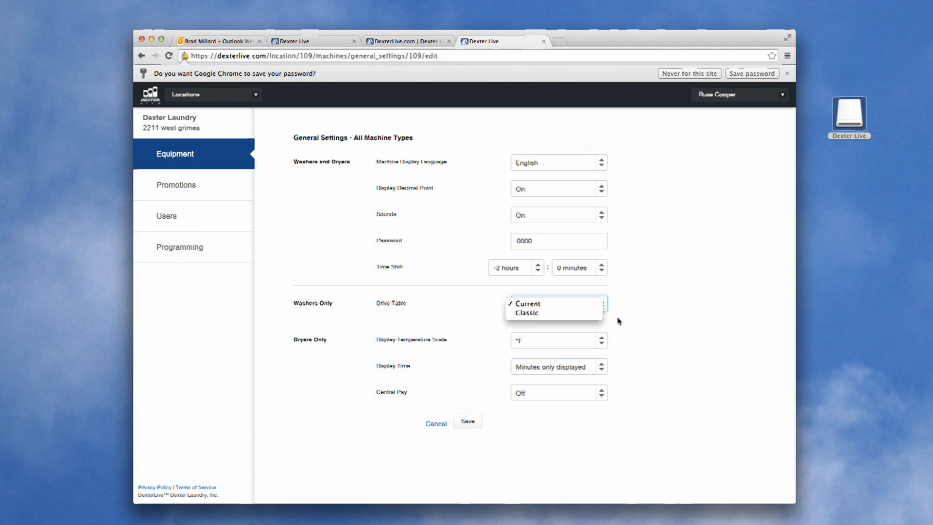
{"action": "left_click", "coordinate": [580, 304]}
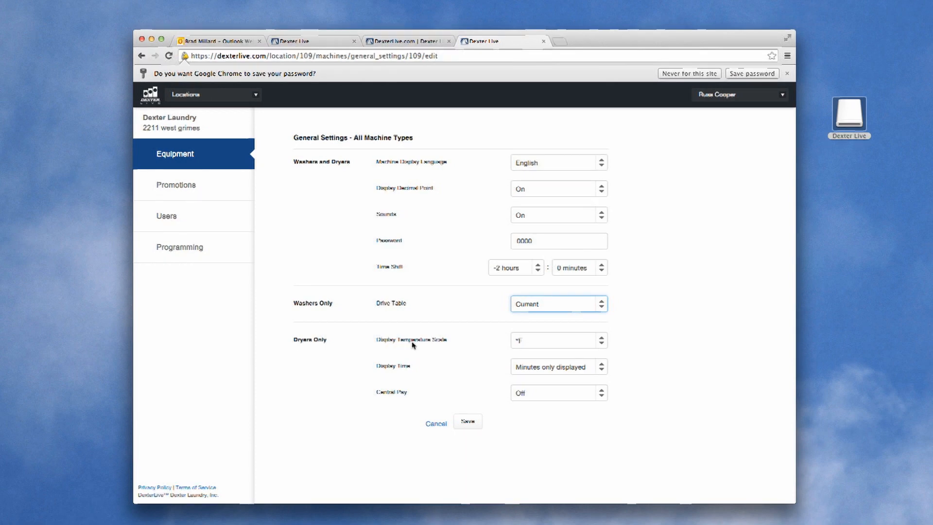
{"action": "left_click", "coordinate": [603, 347]}
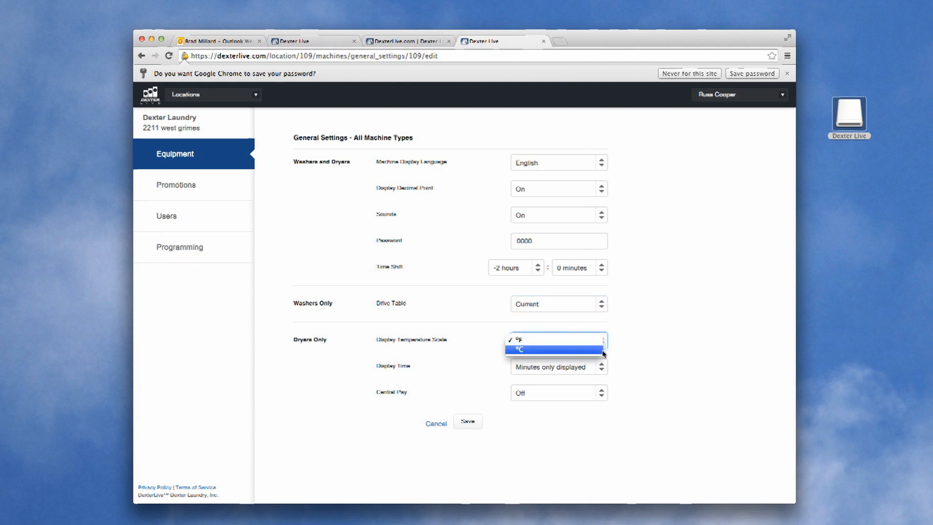
{"action": "left_click", "coordinate": [601, 343]}
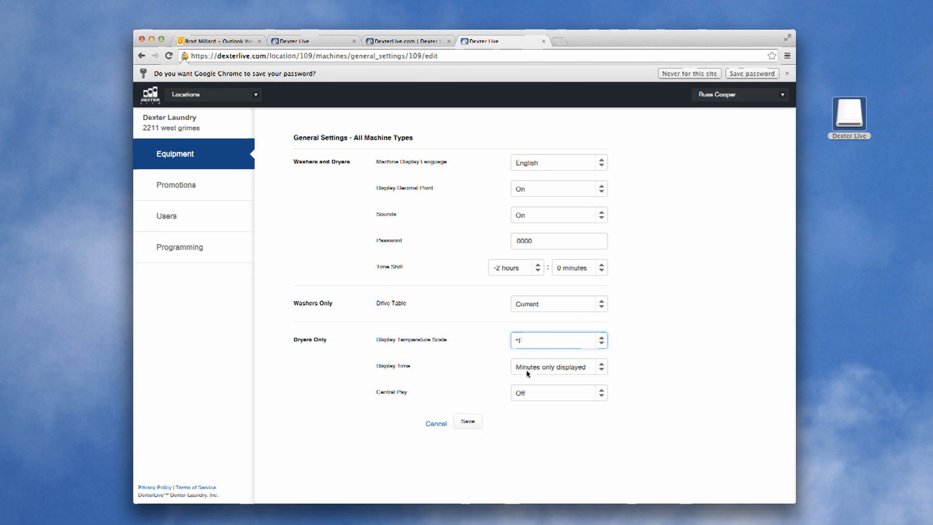
{"action": "left_click", "coordinate": [601, 369]}
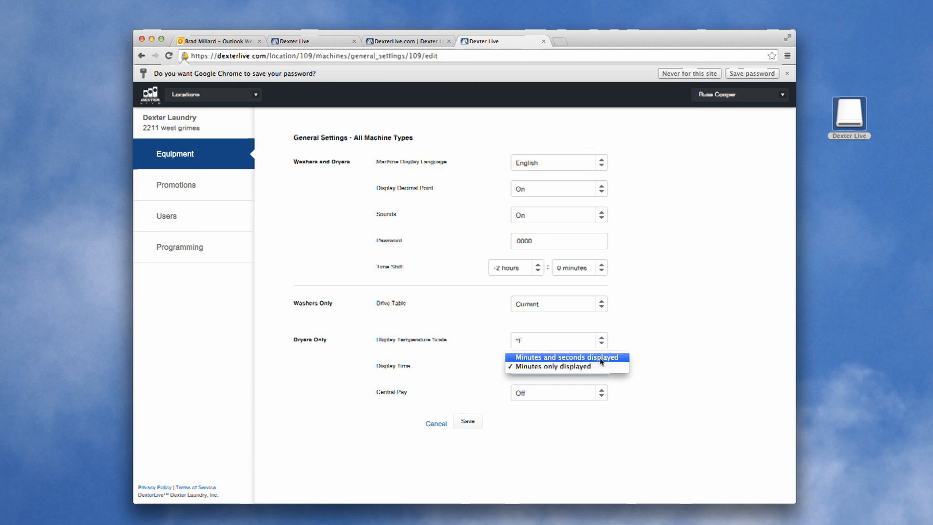
{"action": "left_click", "coordinate": [602, 367]}
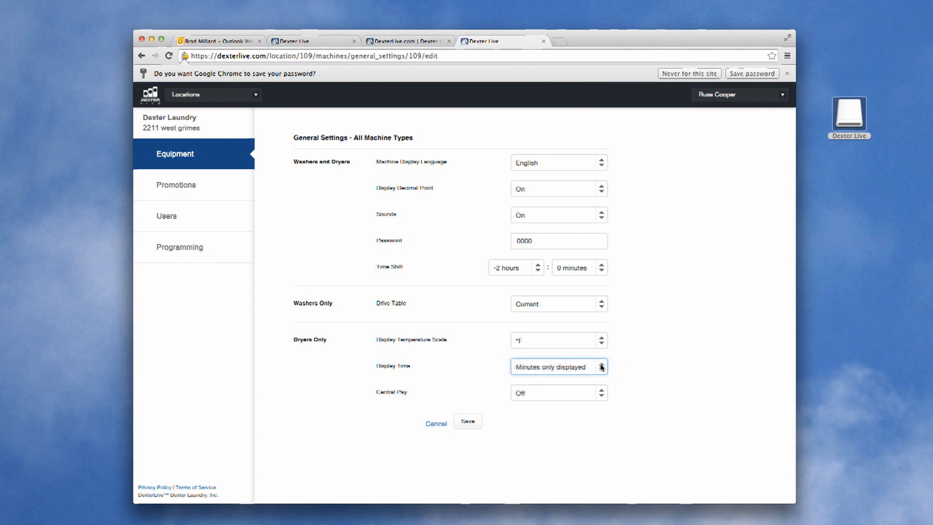
{"action": "left_click", "coordinate": [602, 398]}
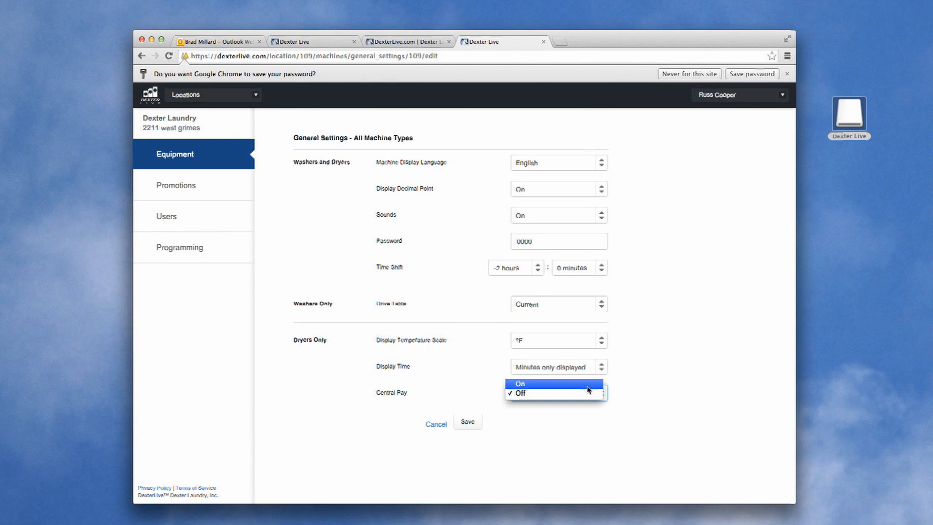
{"action": "left_click", "coordinate": [587, 395]}
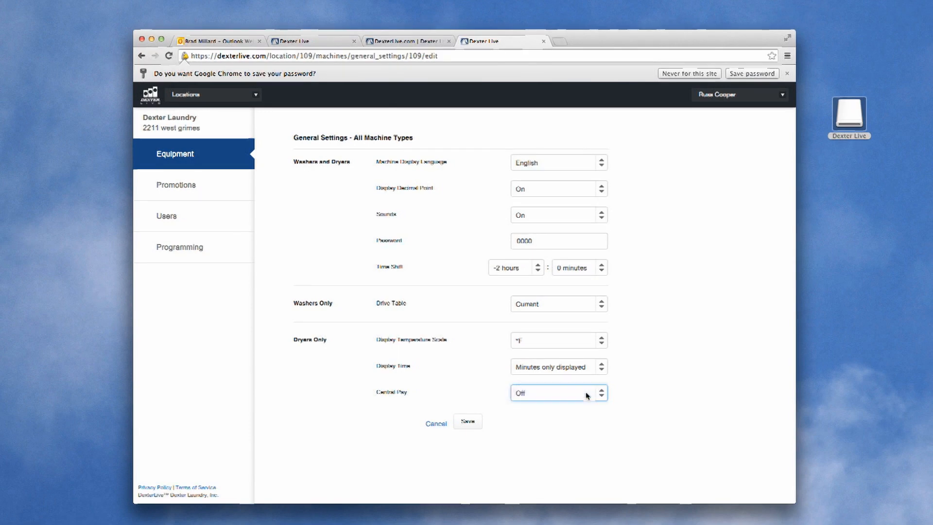
Save the general settings, then add WASHER 2, serial W1.14217.010, as a T-450 Express Washer.
{"action": "left_click", "coordinate": [467, 422]}
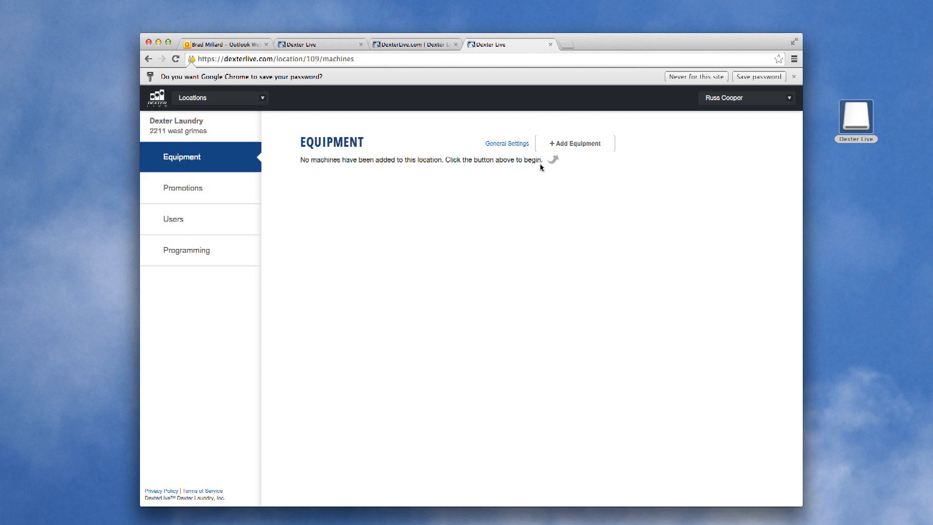
{"action": "left_click", "coordinate": [577, 147]}
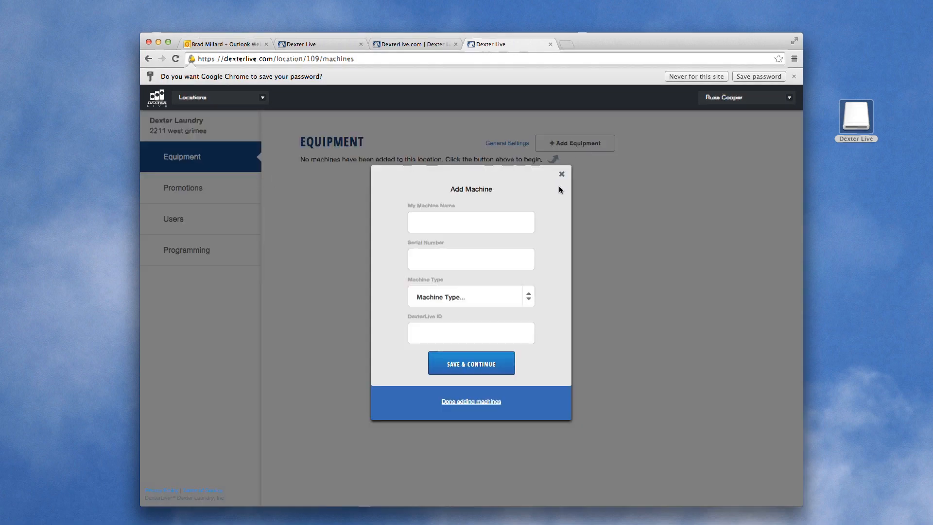
{"action": "left_click", "coordinate": [425, 226]}
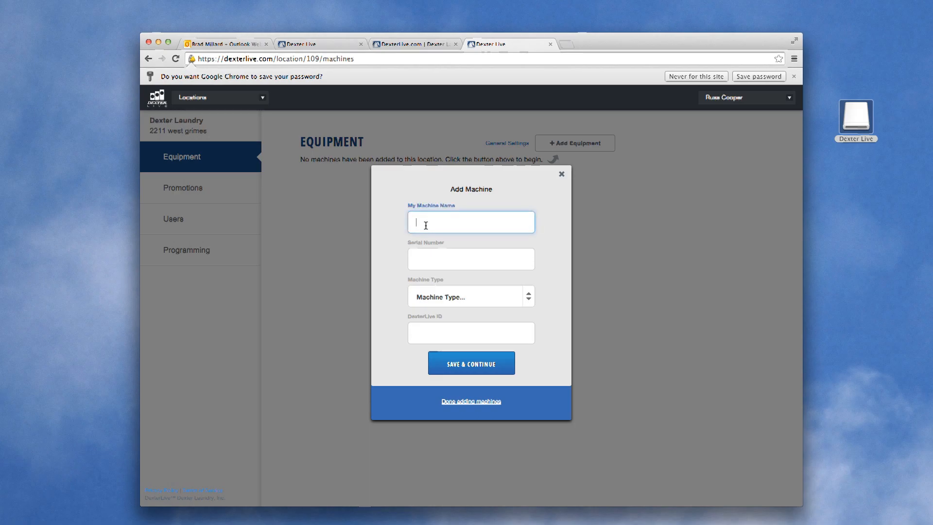
{"action": "type", "text": "WASHER 2"}
{"action": "left_click", "coordinate": [424, 260]}
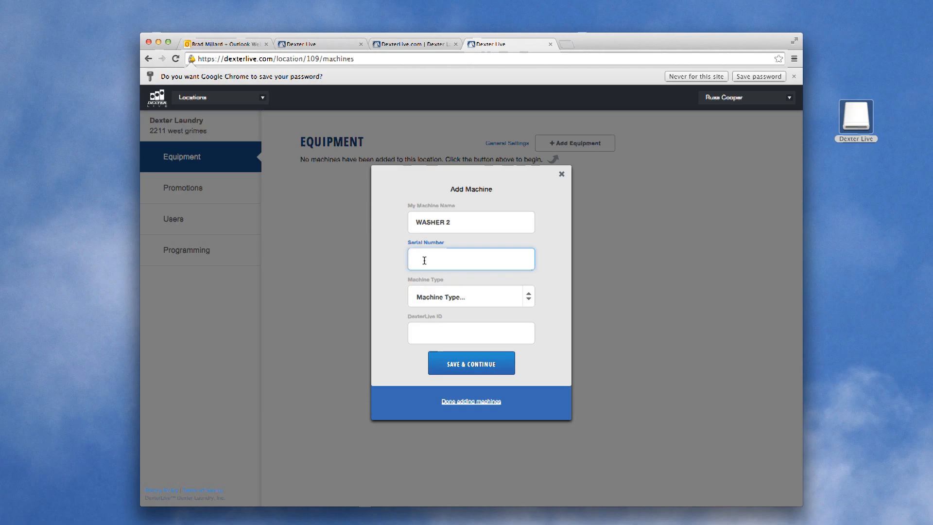
{"action": "type", "text": "W1.14217.010"}
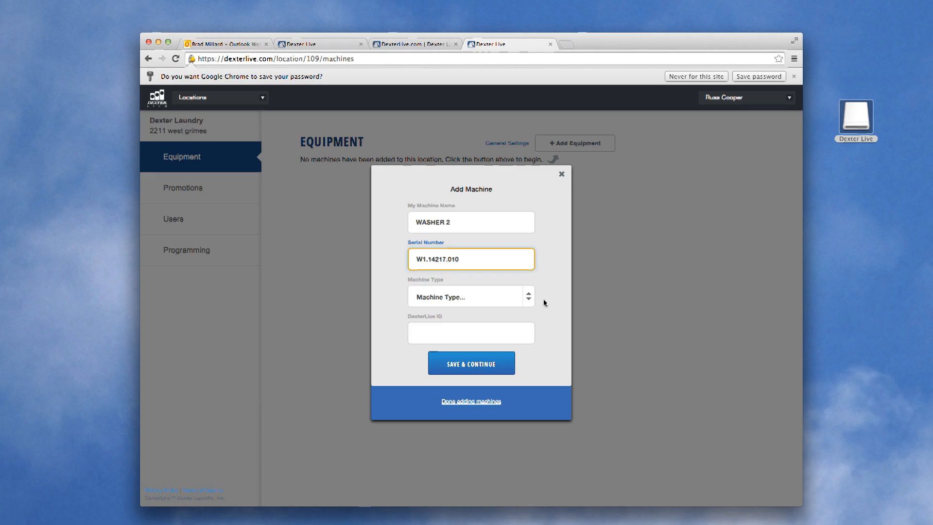
{"action": "left_click", "coordinate": [524, 303]}
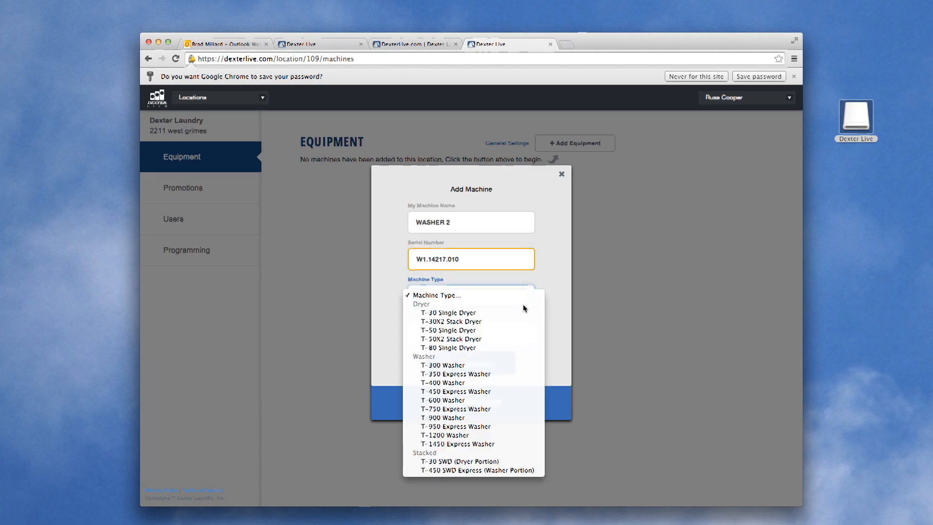
{"action": "left_click", "coordinate": [477, 392]}
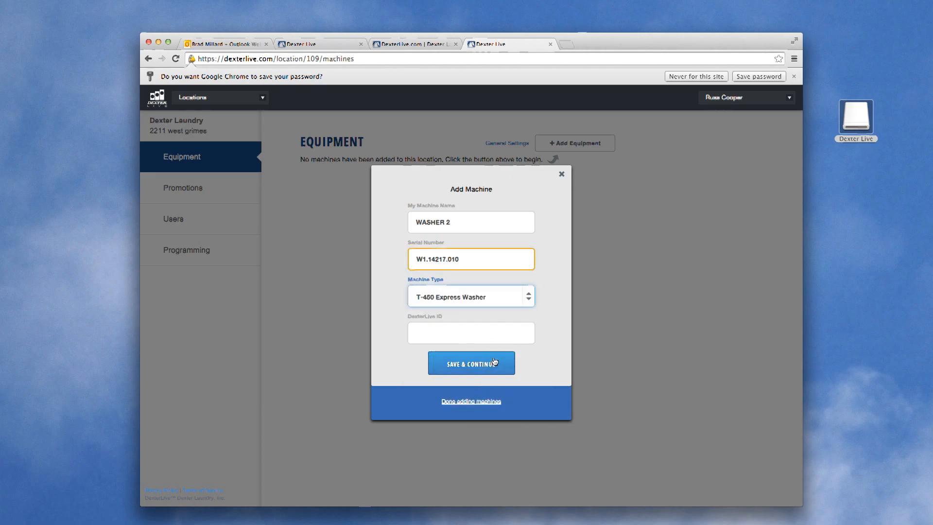
{"action": "left_click", "coordinate": [478, 365]}
Add DRYER 1, serial 239240, as a T-30X2 Stack Dryer and finish adding machines.
{"action": "left_click", "coordinate": [430, 225]}
{"action": "type", "text": "DRYER 1"}
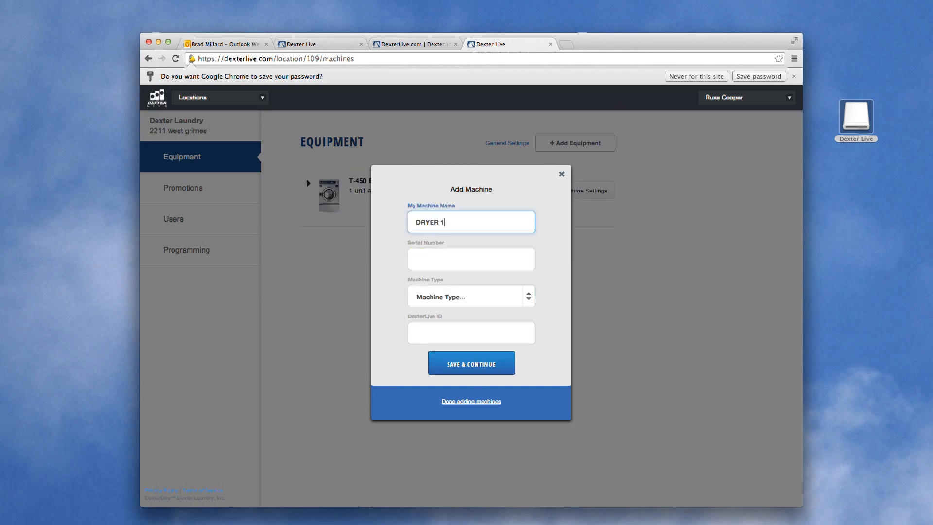
{"action": "left_click", "coordinate": [447, 260]}
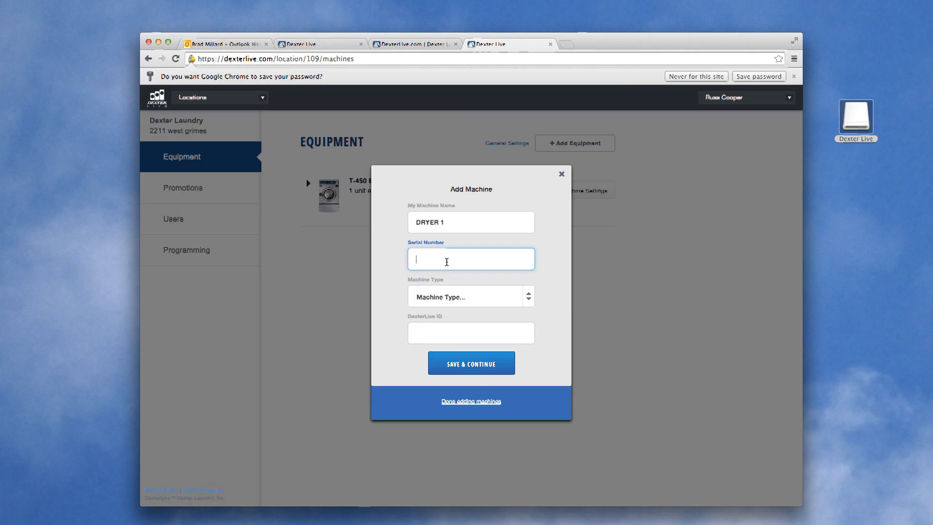
{"action": "type", "text": "239"}
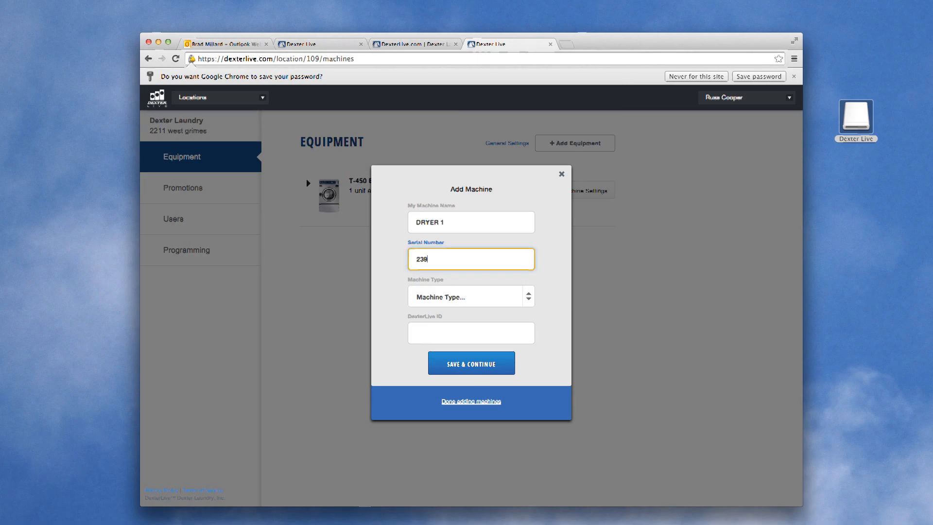
{"action": "type", "text": "240"}
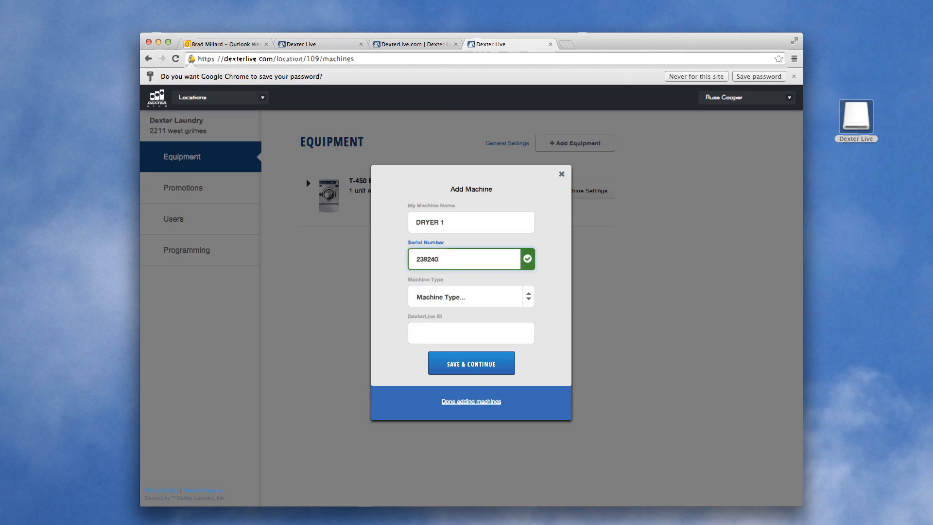
{"action": "left_click", "coordinate": [529, 301]}
{"action": "left_click", "coordinate": [501, 321]}
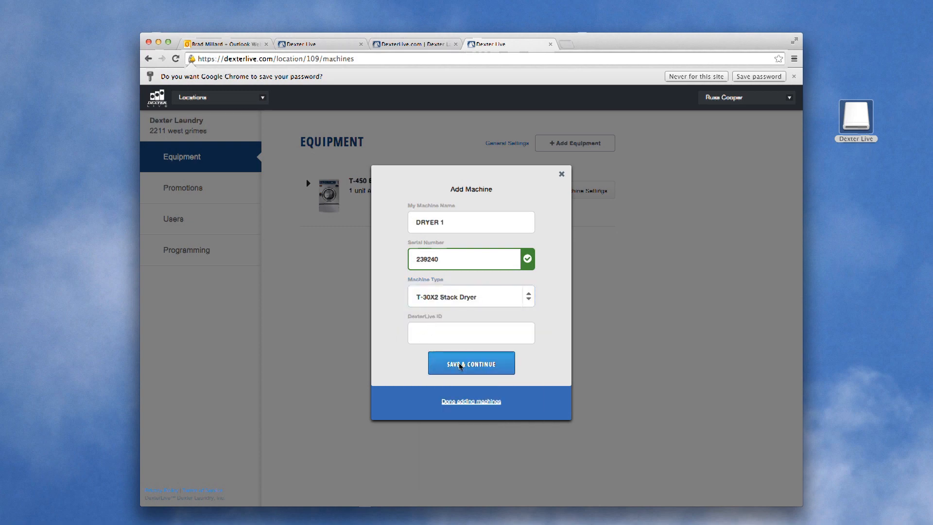
{"action": "left_click", "coordinate": [472, 363]}
{"action": "left_click", "coordinate": [467, 402]}
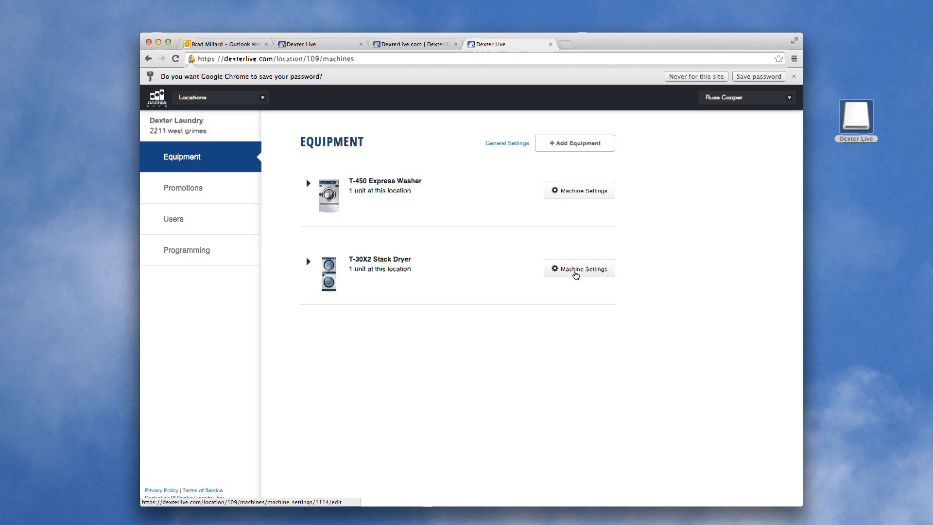
Set the T-30X2 dryer's base vend price to 1.50.
{"action": "left_click", "coordinate": [575, 274]}
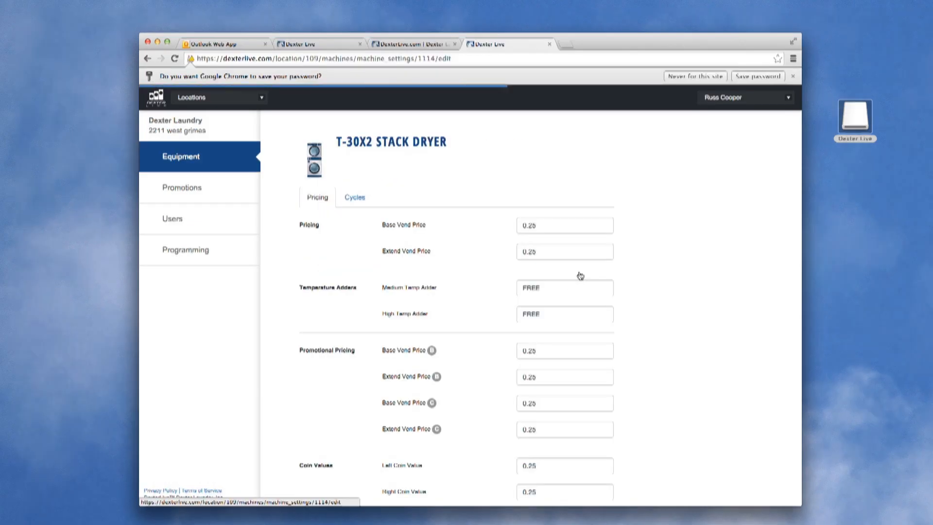
{"action": "left_click", "coordinate": [520, 226]}
{"action": "type", "text": "1.50"}
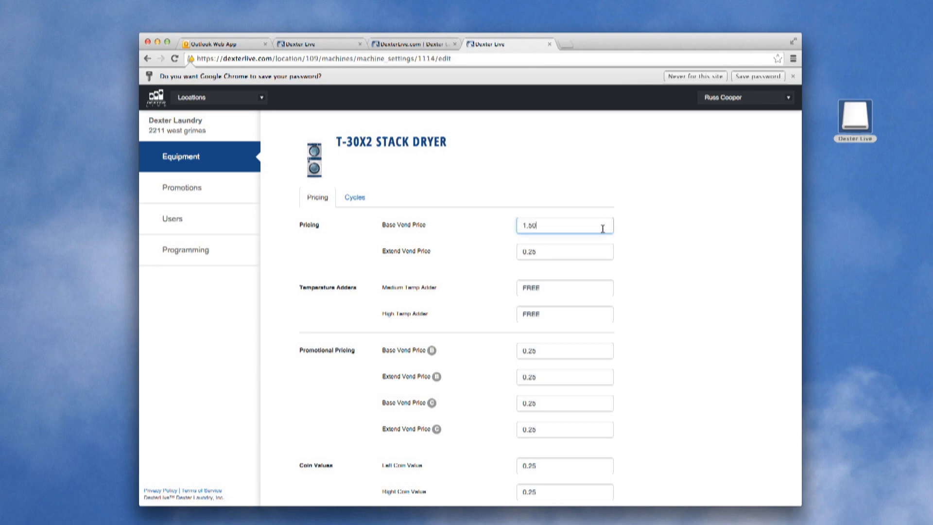
{"action": "left_click", "coordinate": [466, 236]}
Set the dryer cycle time to 30 minutes and save for all T-30X2s.
{"action": "left_click", "coordinate": [354, 205]}
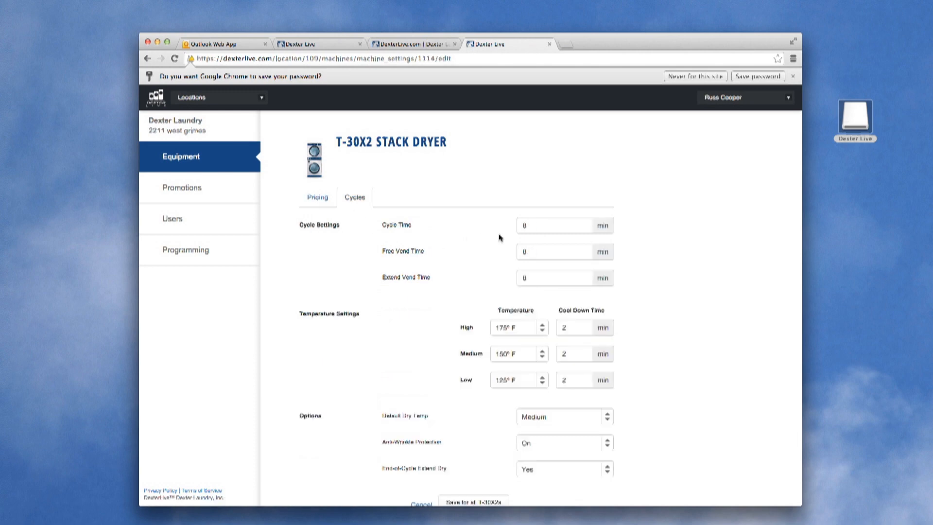
{"action": "left_click", "coordinate": [517, 225]}
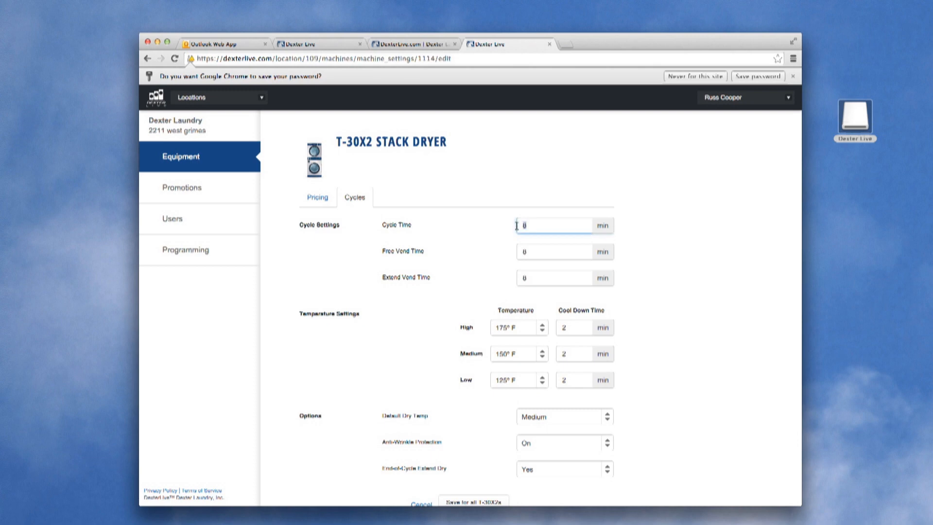
{"action": "type", "text": "30"}
{"action": "left_click", "coordinate": [492, 258]}
{"action": "scroll", "coordinate": [493, 263], "scroll_direction": "down", "scroll_amount": 2}
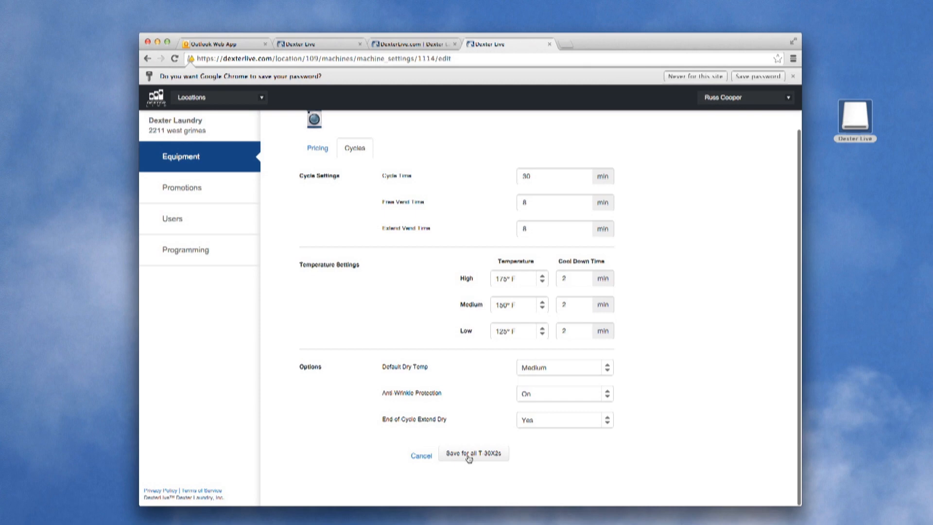
{"action": "left_click", "coordinate": [469, 455]}
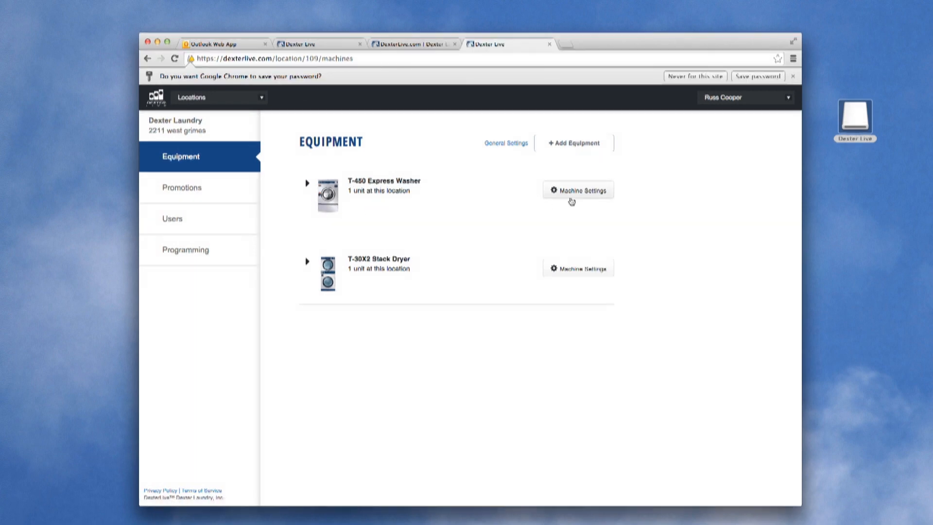
Change the T-450 washer's base vend price from 4.50 to 5.00 and save it.
{"action": "left_click", "coordinate": [576, 194]}
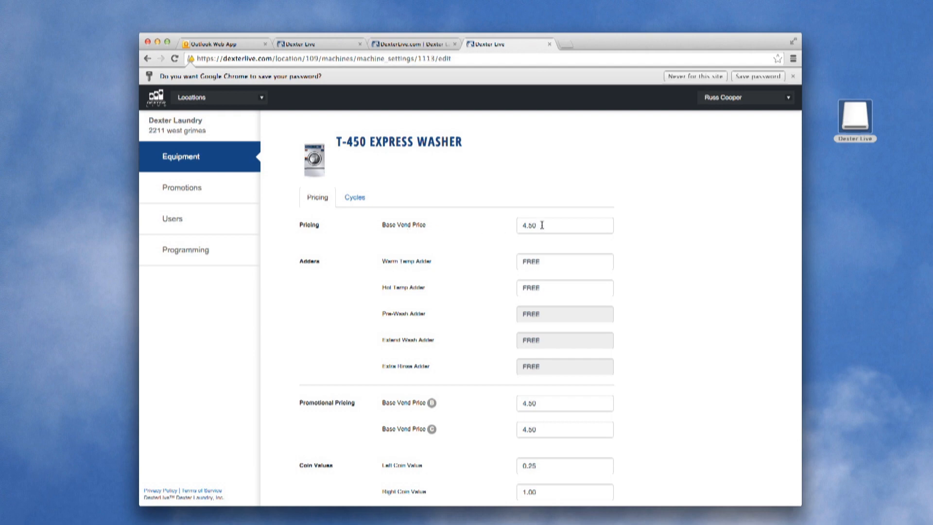
{"action": "left_click_drag", "start_coordinate": [541, 225], "coordinate": [509, 225]}
{"action": "scroll", "coordinate": [542, 238], "scroll_direction": "down", "scroll_amount": 3}
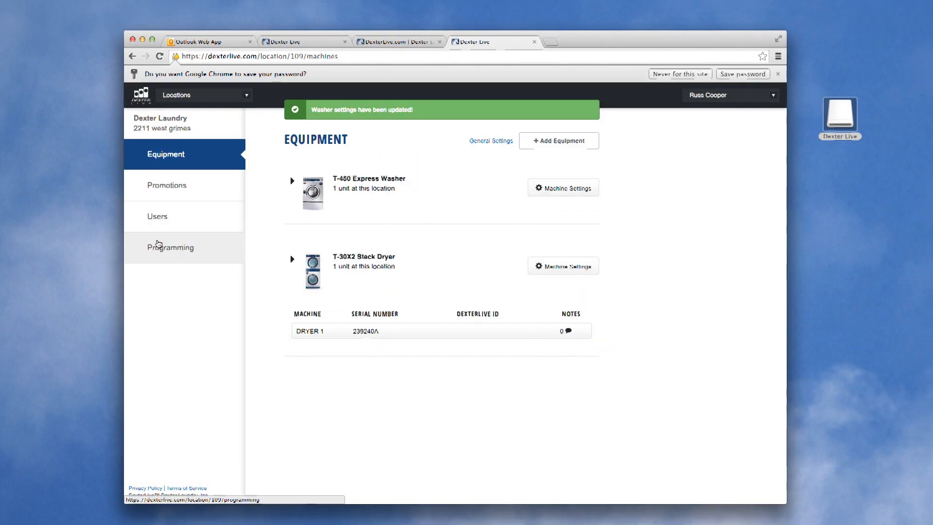
{"action": "left_click", "coordinate": [174, 252]}
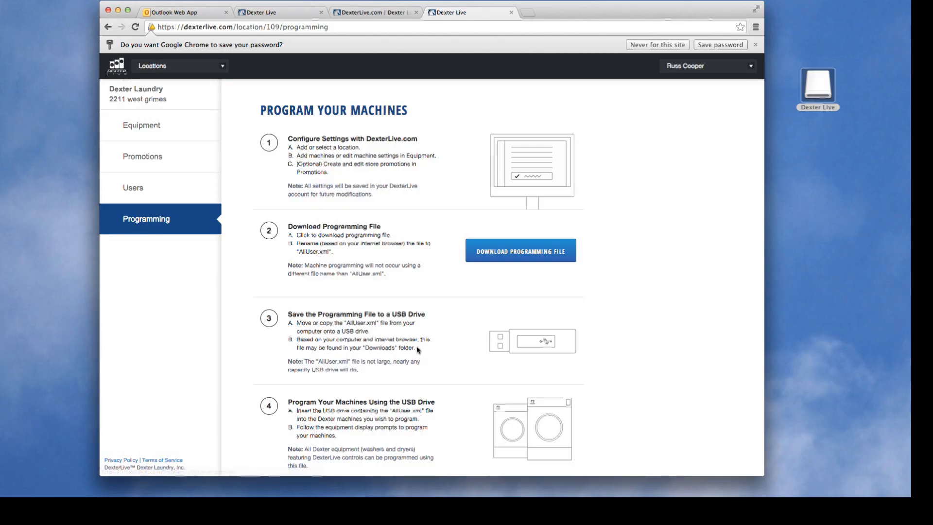
Download the programming file and open the Dexter Live USB drive's folder.
{"action": "left_click", "coordinate": [540, 260]}
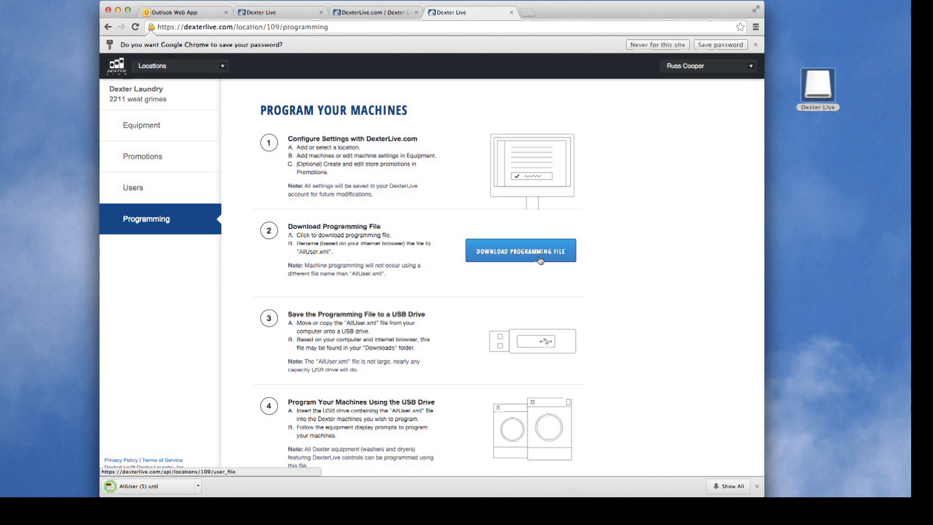
{"action": "double_click", "coordinate": [821, 85]}
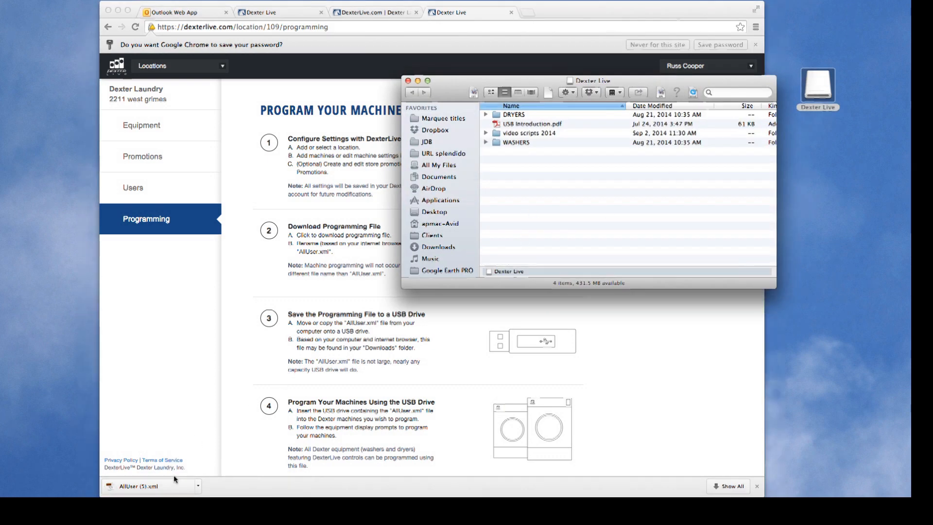
Copy AllUser (5).xml onto the Dexter Live drive, rename it AllUser.xml, and eject the drive.
{"action": "left_click_drag", "start_coordinate": [157, 488], "coordinate": [562, 183]}
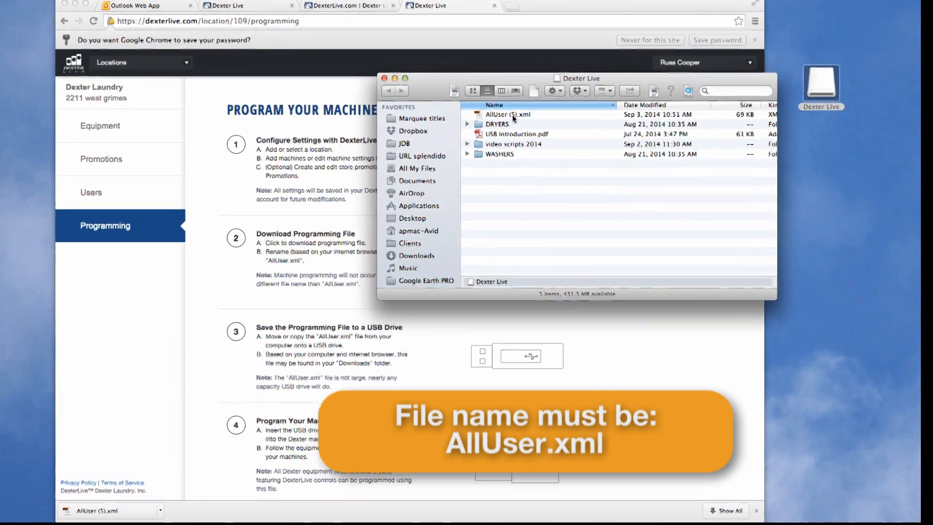
{"action": "left_click", "coordinate": [514, 117]}
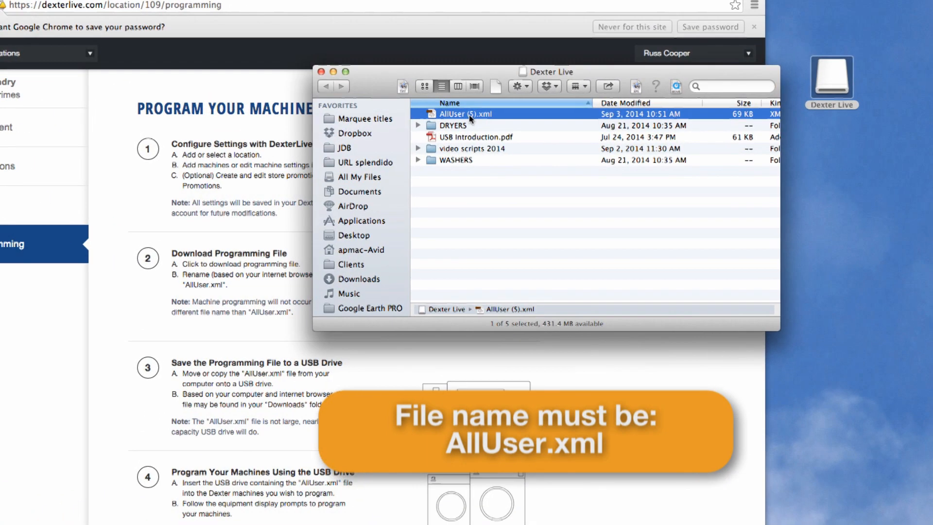
{"action": "left_click", "coordinate": [471, 115]}
{"action": "left_click", "coordinate": [477, 114]}
{"action": "key", "text": "BackSpace"}
{"action": "key", "text": "BackSpace"}
{"action": "key", "text": "BackSpace"}
{"action": "key", "text": "BackSpace"}
{"action": "left_click", "coordinate": [503, 203]}
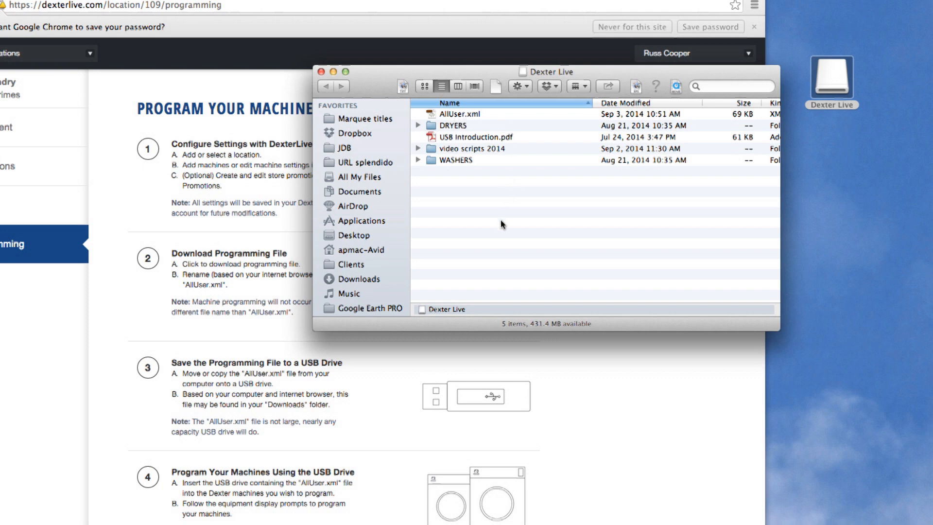
{"action": "left_click", "coordinate": [322, 73]}
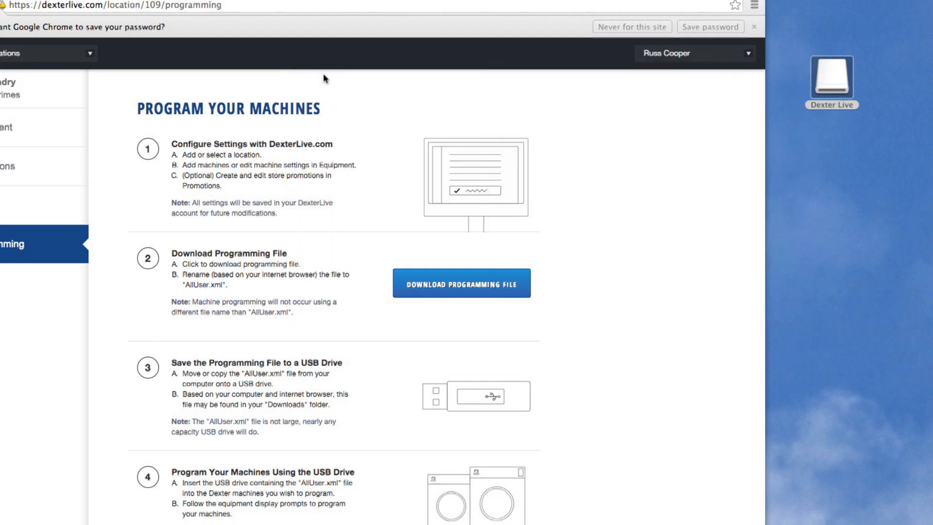
{"action": "left_click_drag", "start_coordinate": [826, 86], "coordinate": [63, 370]}
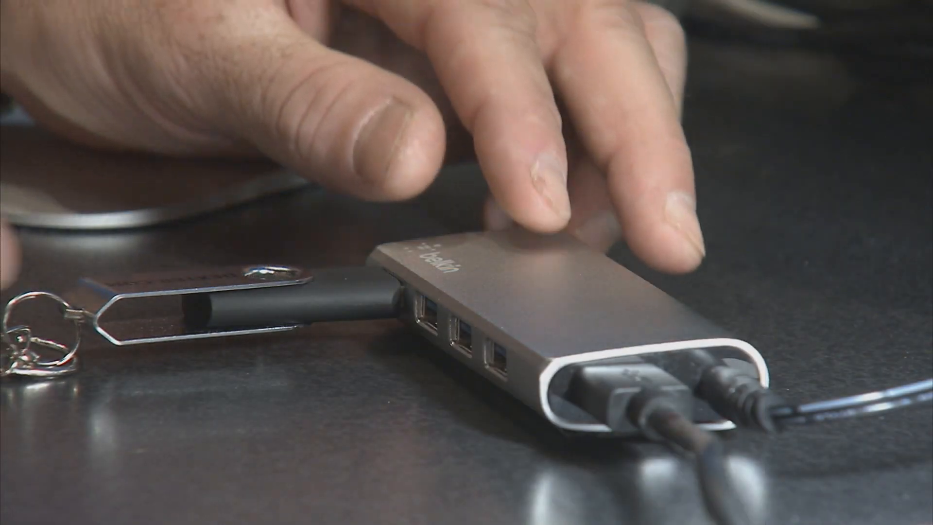